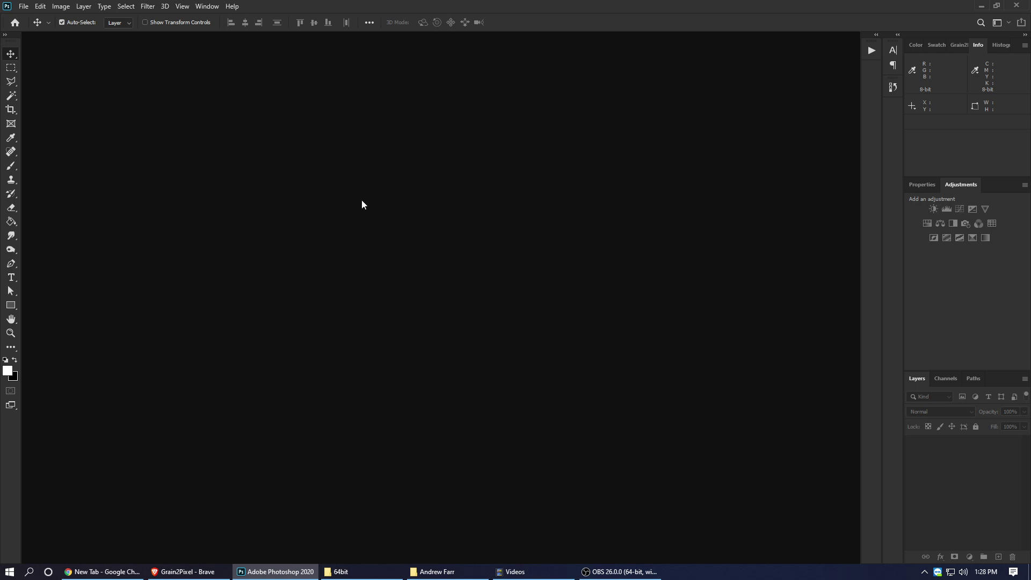
- Stack the nine scans _DSC0037.ARW through _DSC0052.ARW as layers in a new document
click(23, 6)
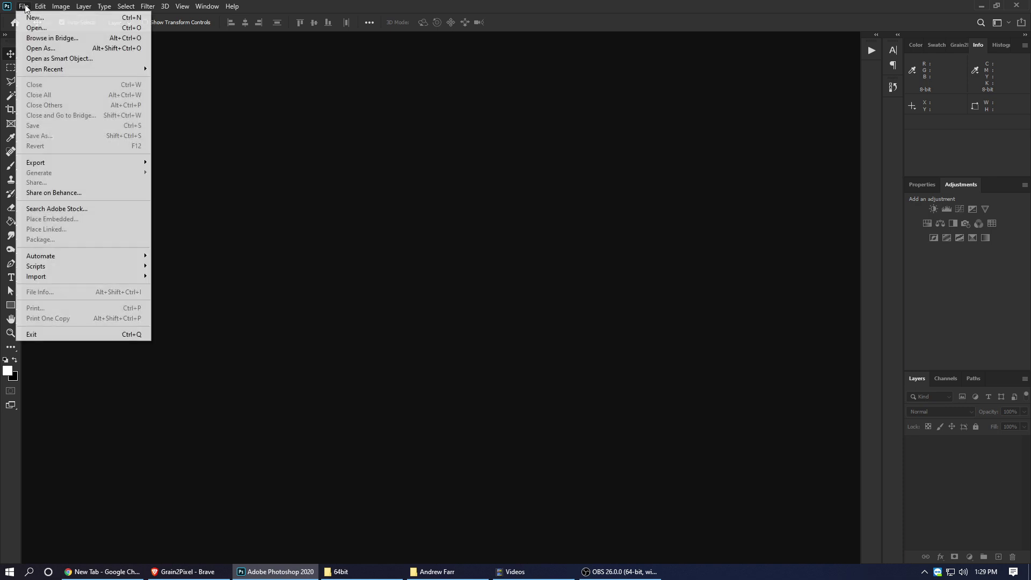
mouse_move(92, 270)
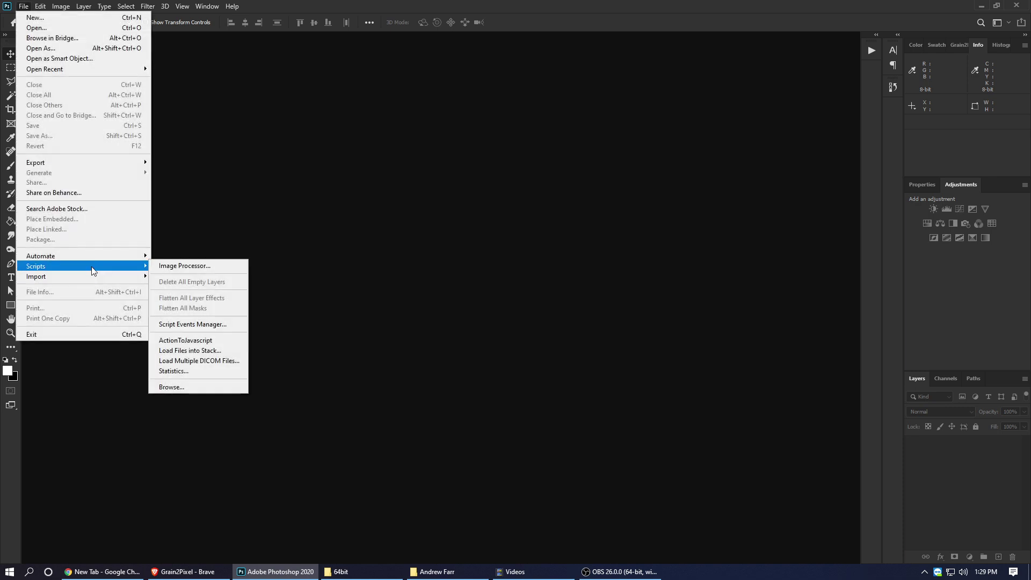
click(199, 352)
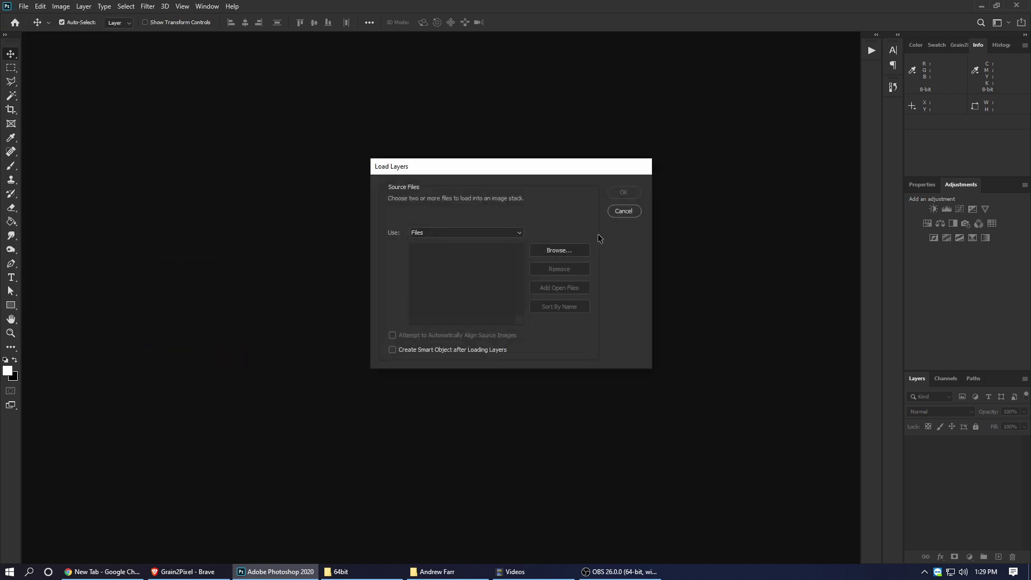
click(582, 250)
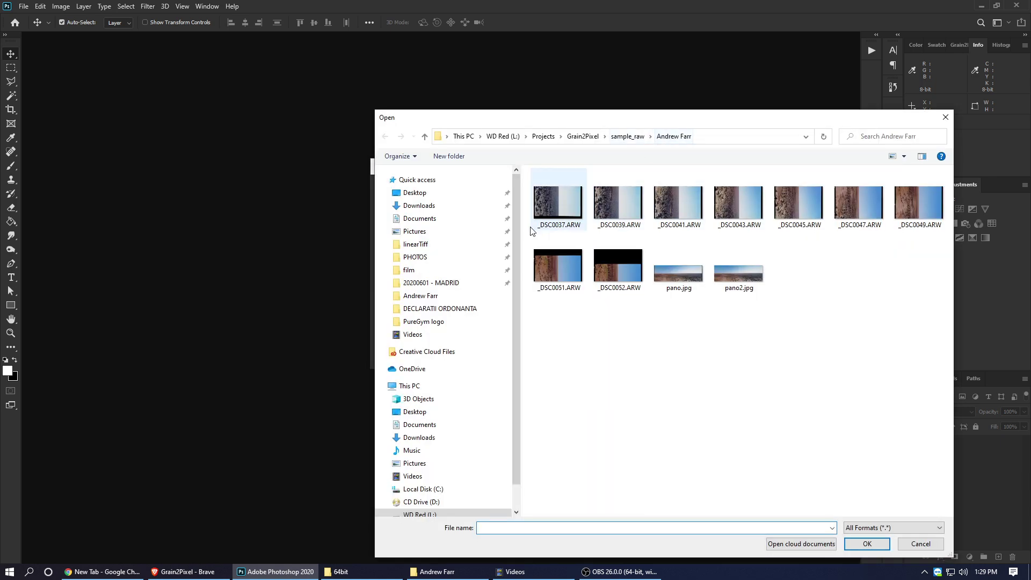
click(553, 204)
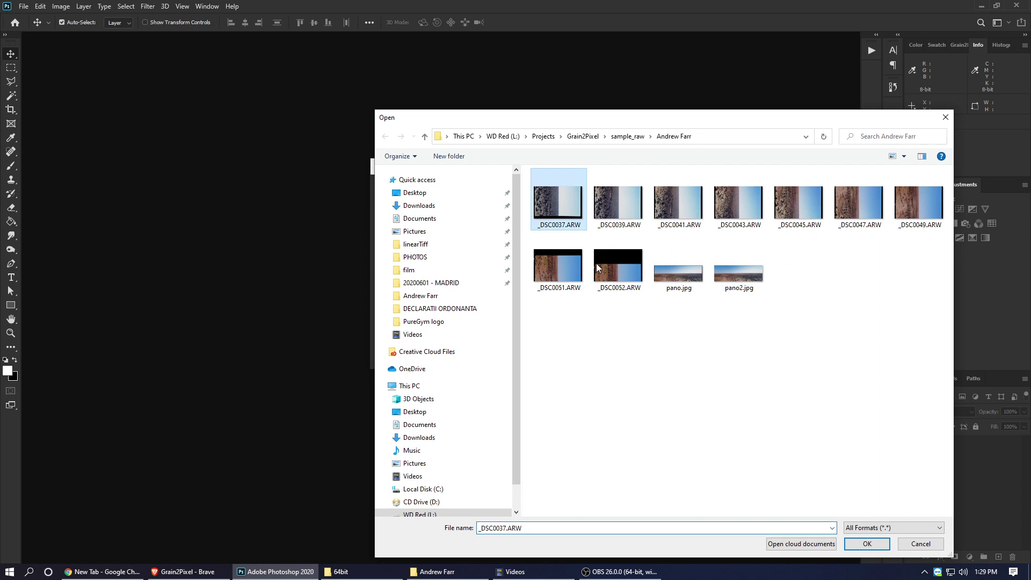
shift+click(624, 268)
click(867, 543)
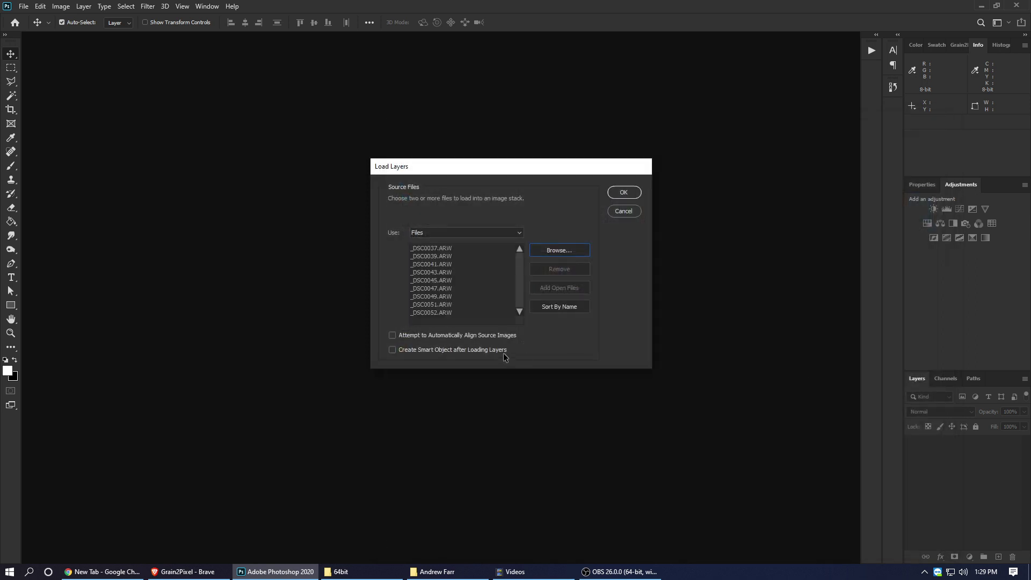
click(623, 192)
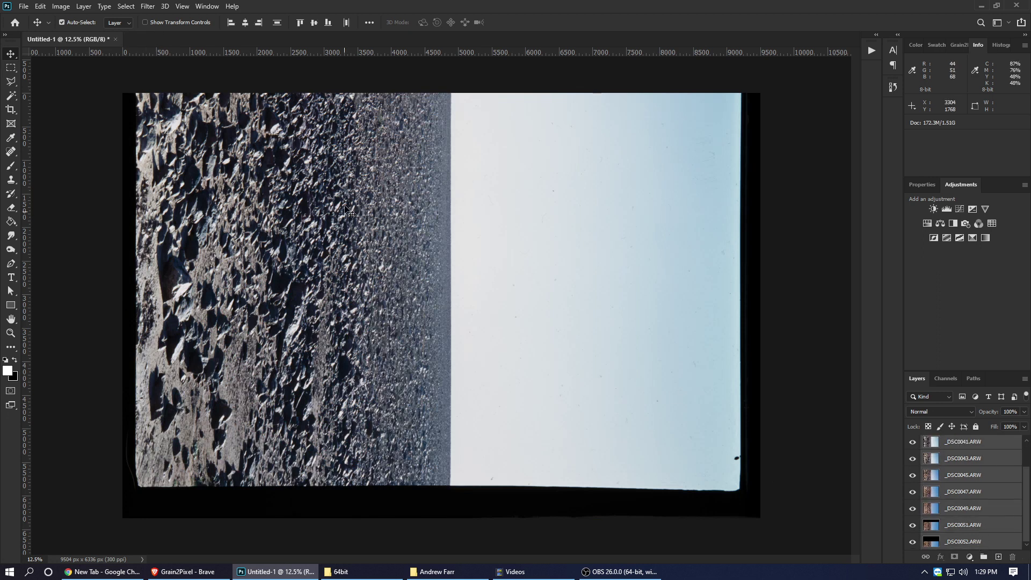
- Auto-align the nine scan layers using Reposition projection
click(41, 7)
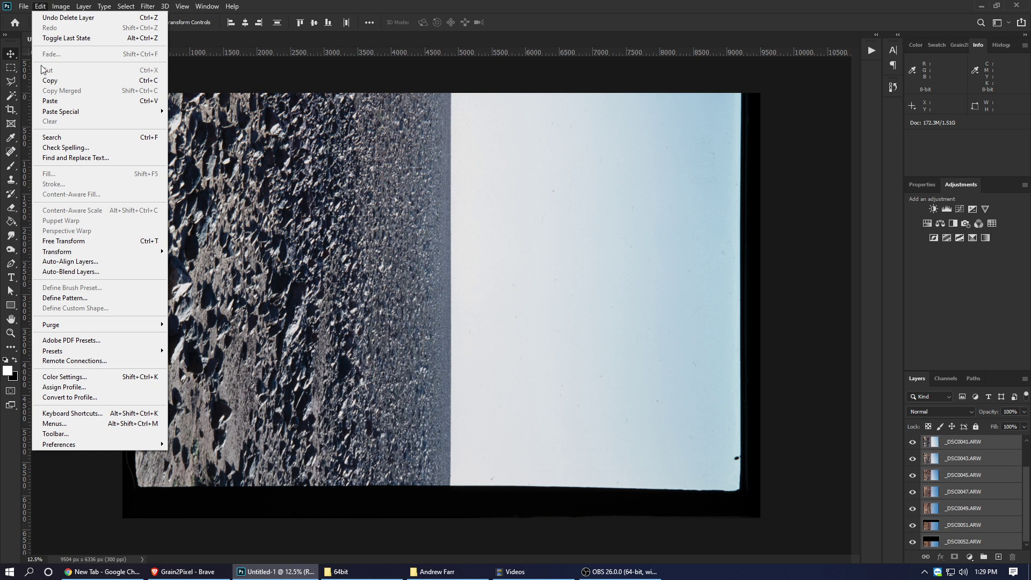
click(52, 262)
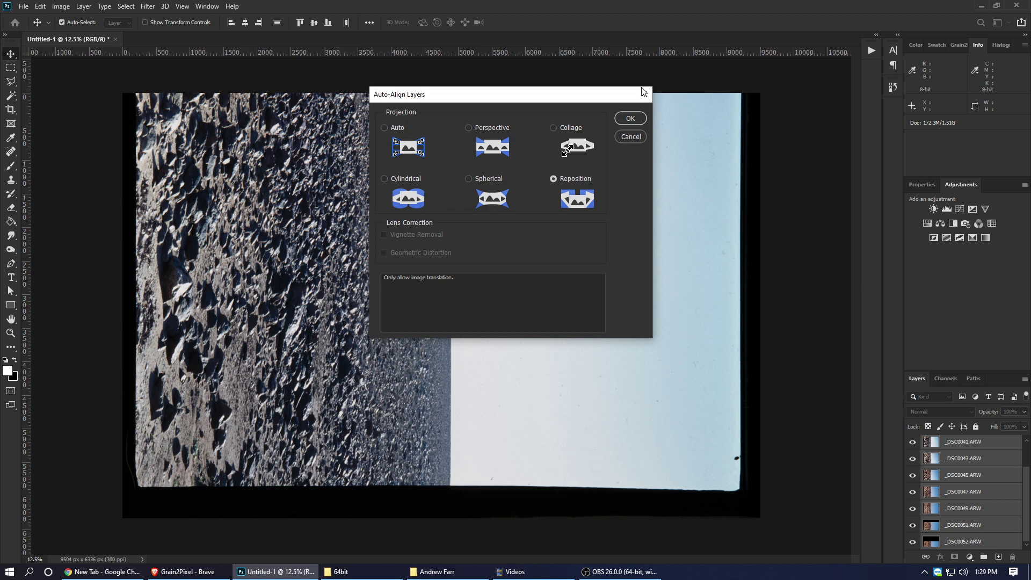
click(635, 119)
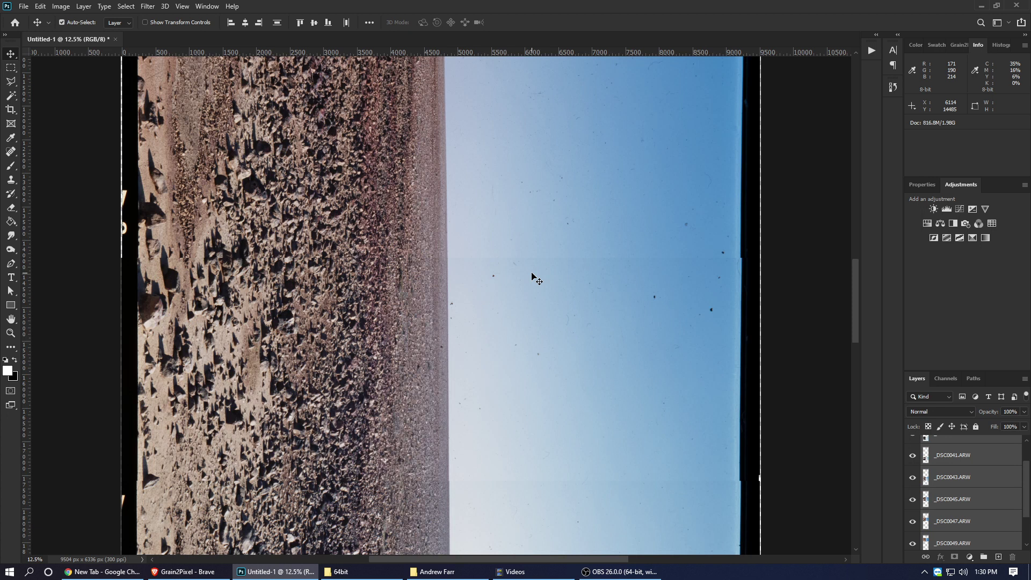
scroll(560, 331, down, 4)
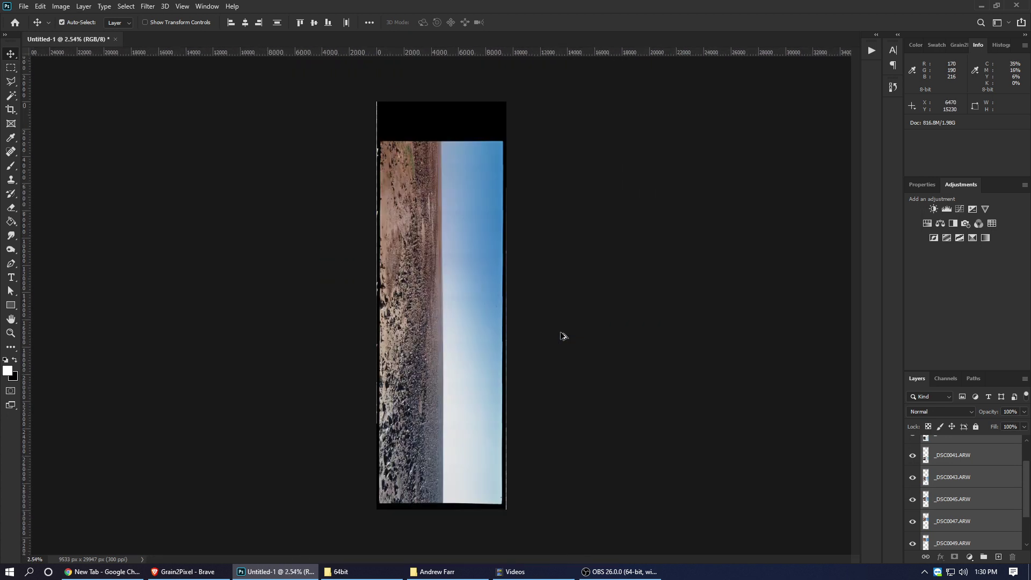
scroll(490, 225, up, 2)
scroll(514, 171, up, 3)
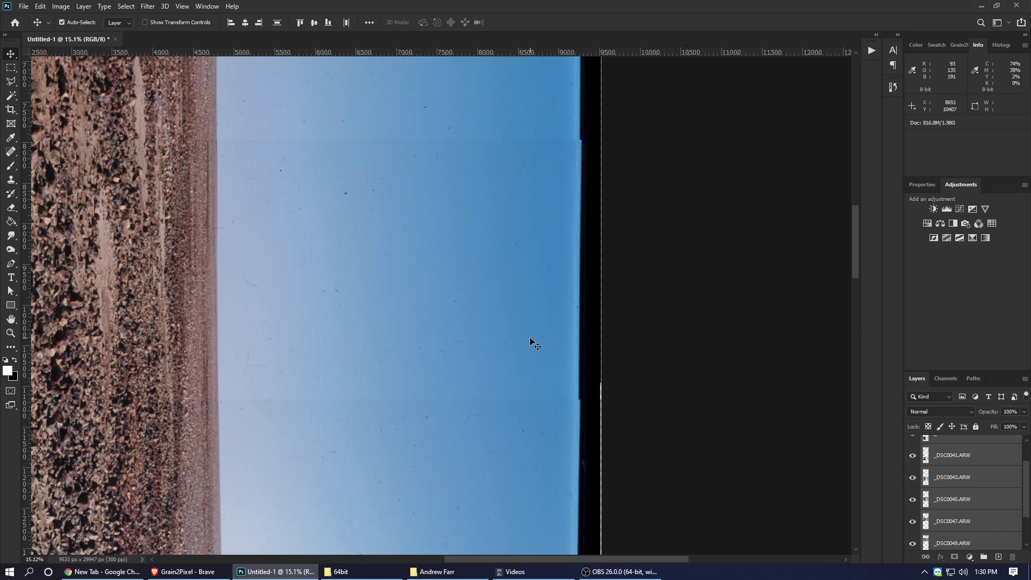
scroll(531, 340, down, 5)
scroll(532, 390, down, 3)
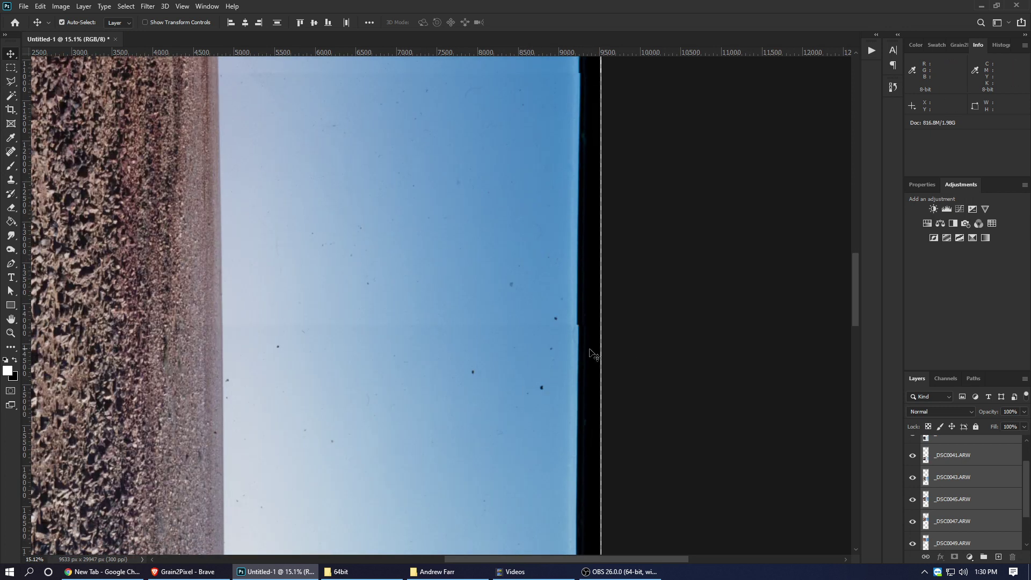
scroll(454, 310, down, 5)
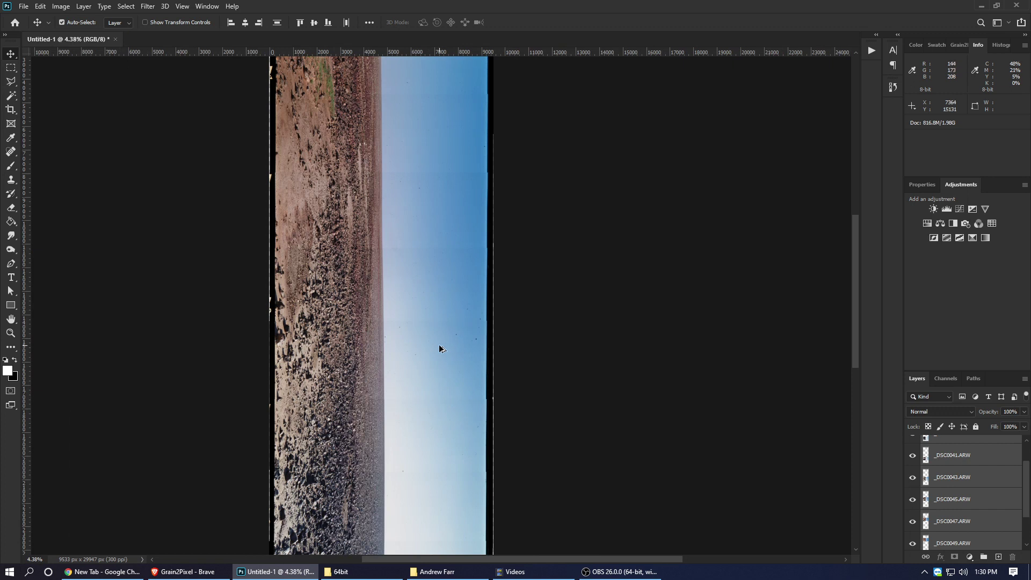
scroll(450, 478, up, 4)
scroll(464, 448, up, 1)
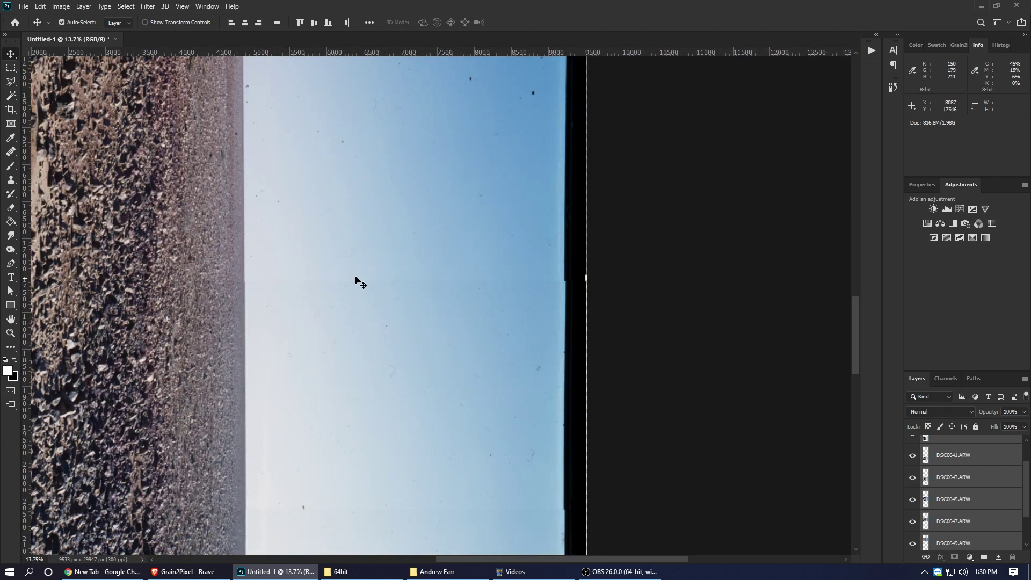
scroll(475, 239, down, 8)
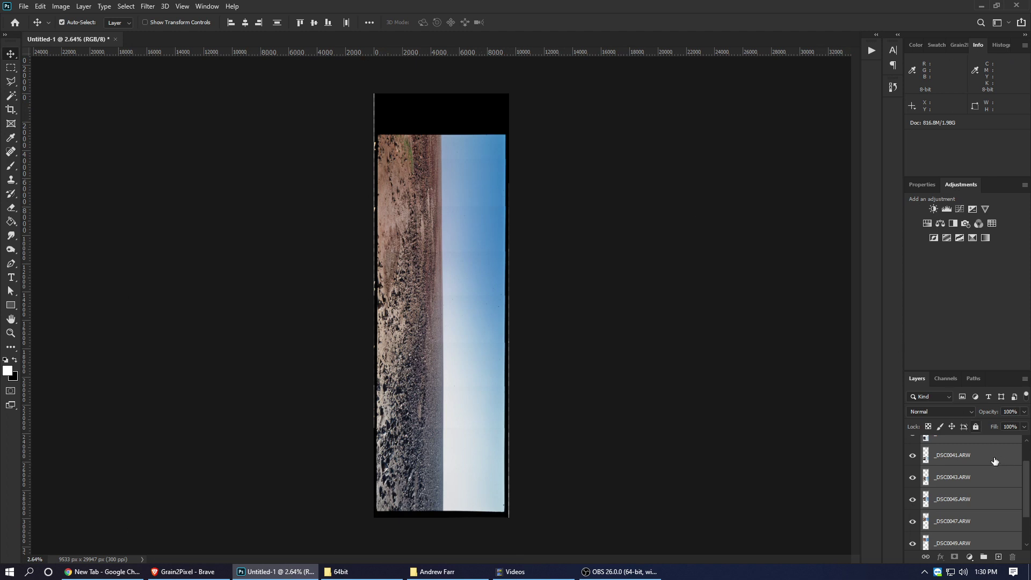
scroll(1026, 486, down, 2)
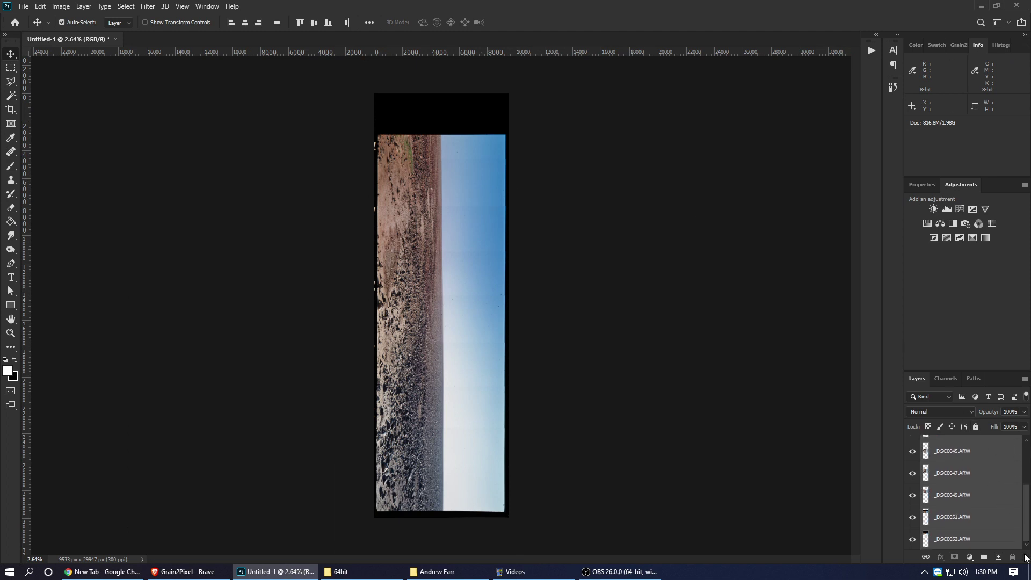
- Auto-blend the layers as a Panorama with Seamless Tones and Colors
click(43, 6)
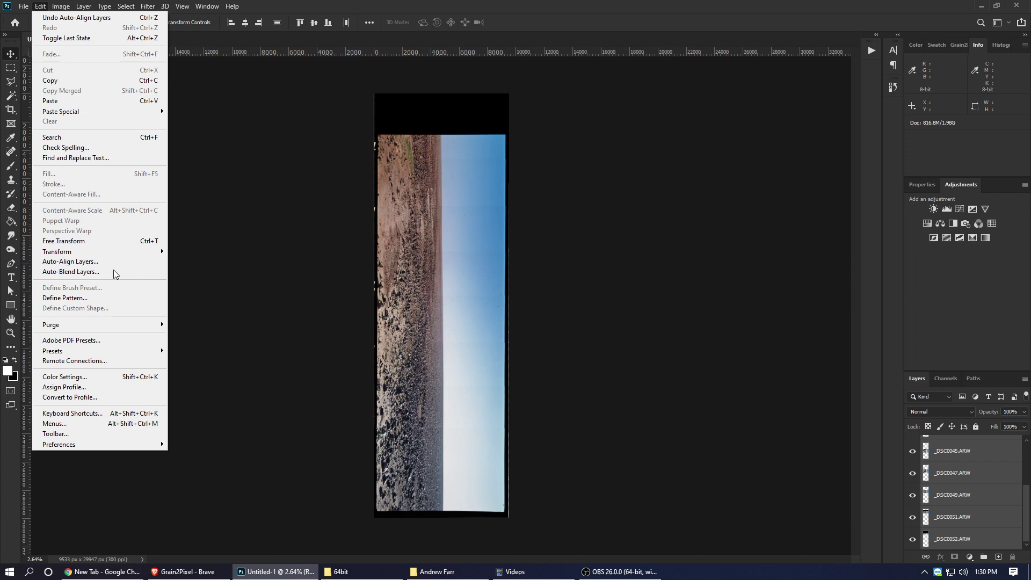
click(104, 271)
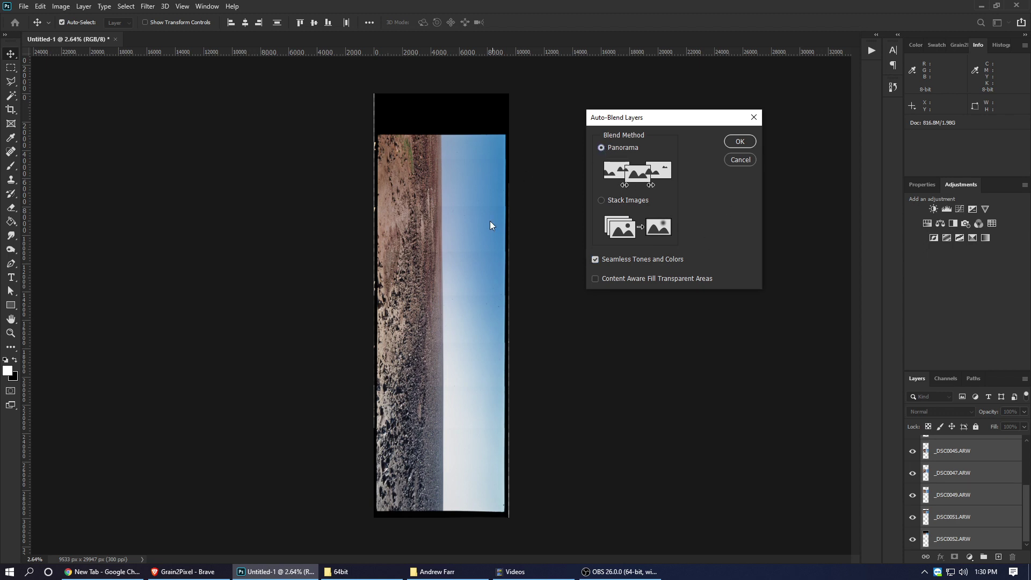
click(740, 141)
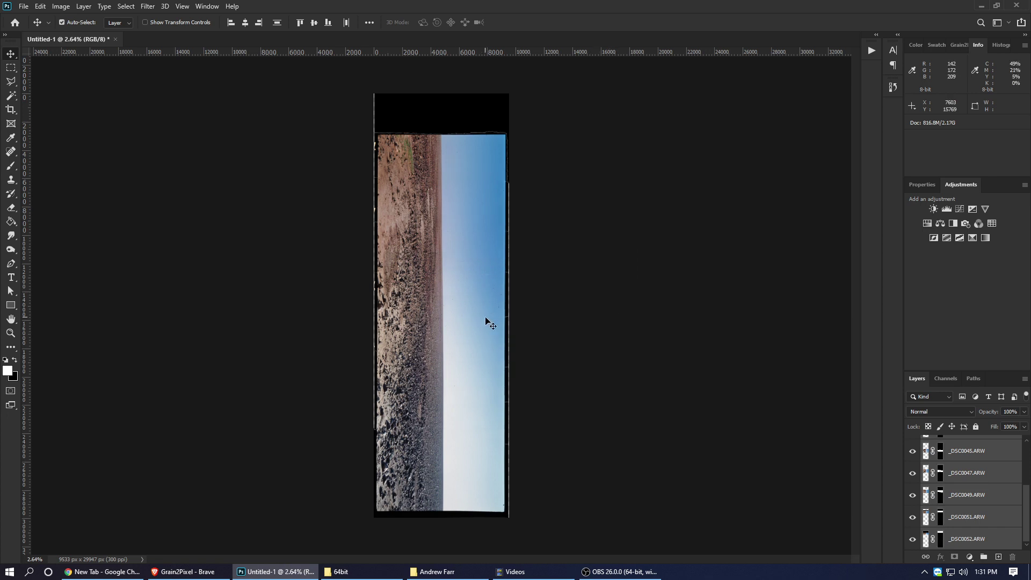
- Flatten the image to one Background layer and rotate it 90° to lie horizontally
scroll(491, 291, up, 1)
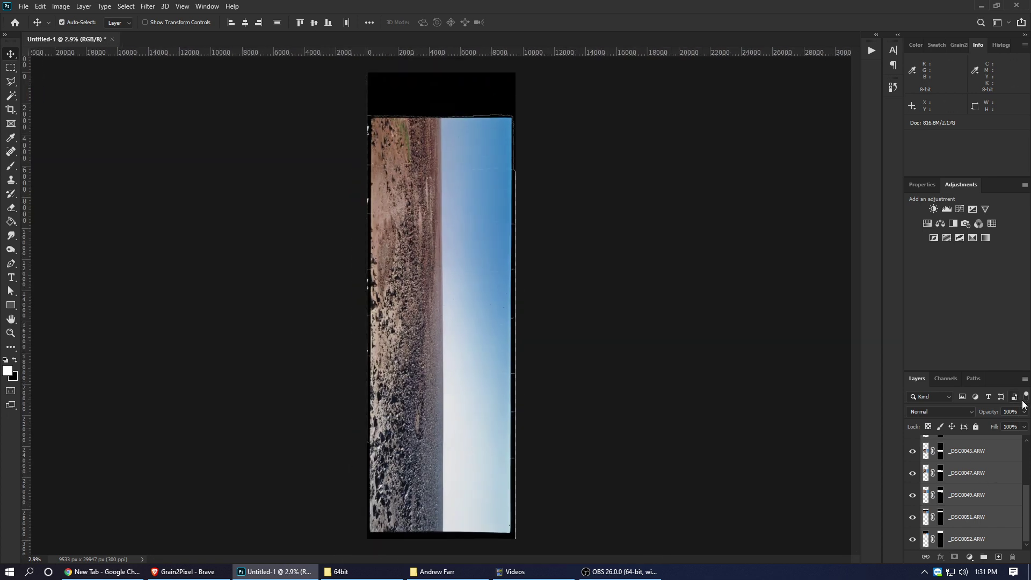
click(1027, 381)
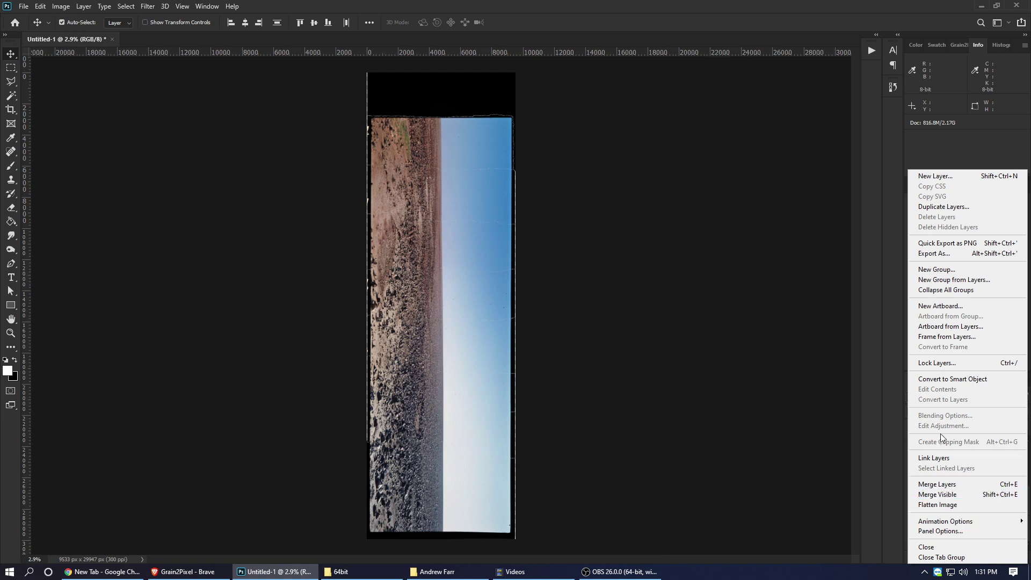
key(Escape)
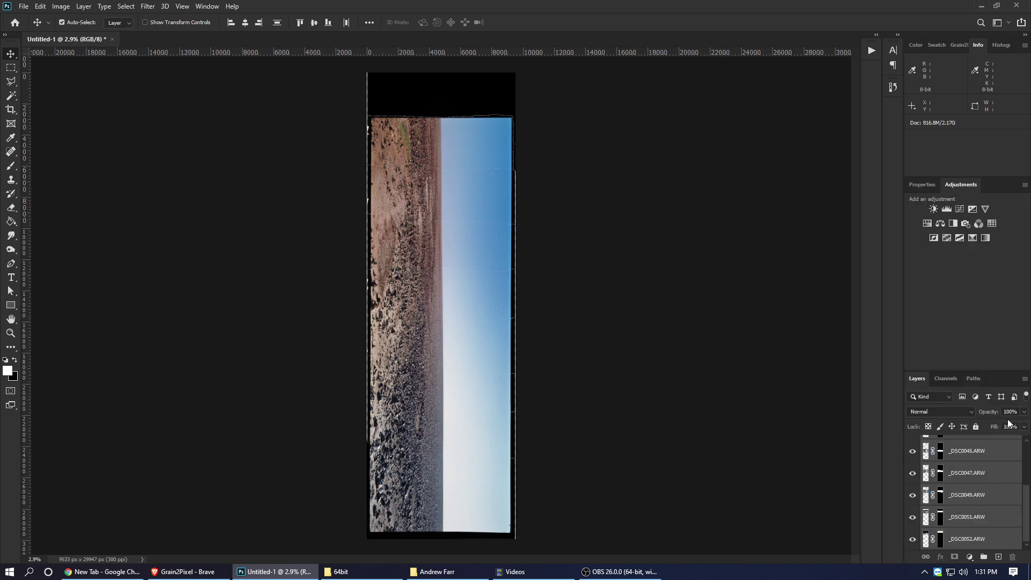
click(1026, 381)
click(948, 505)
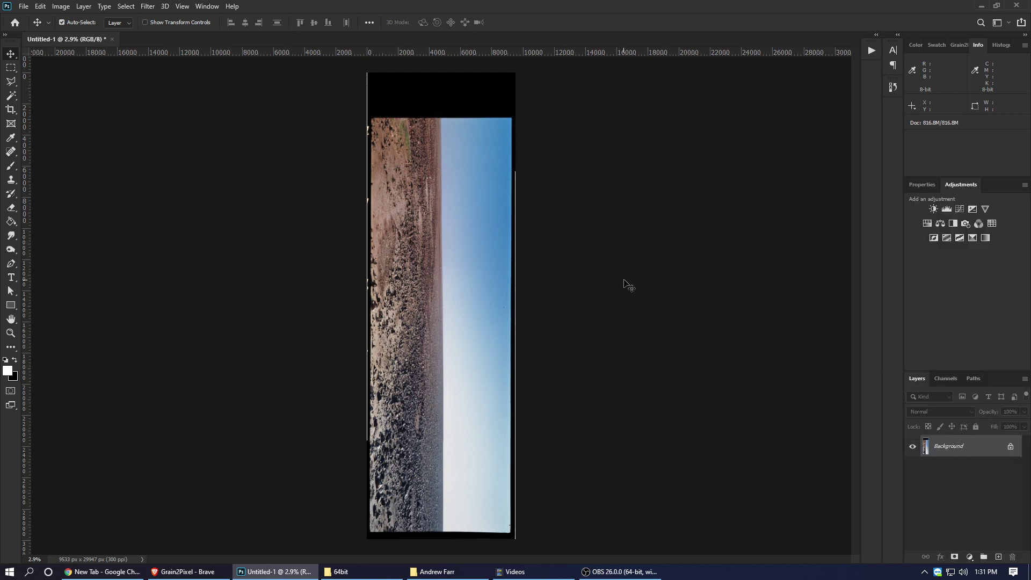
key(ctrl)
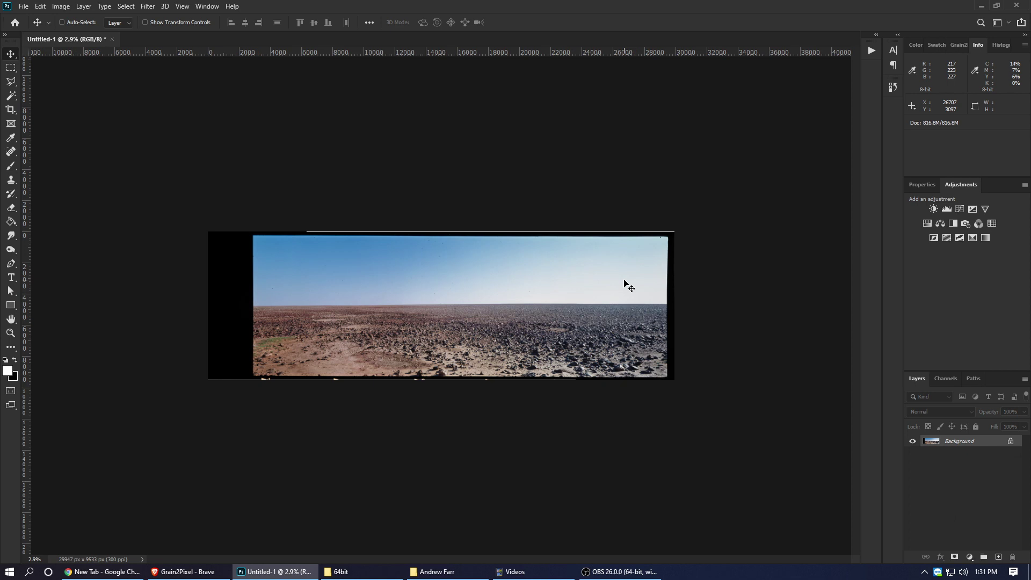
- Resize the panorama to 4000 px wide (1273 px high) and fit it on screen
scroll(569, 261, up, 1)
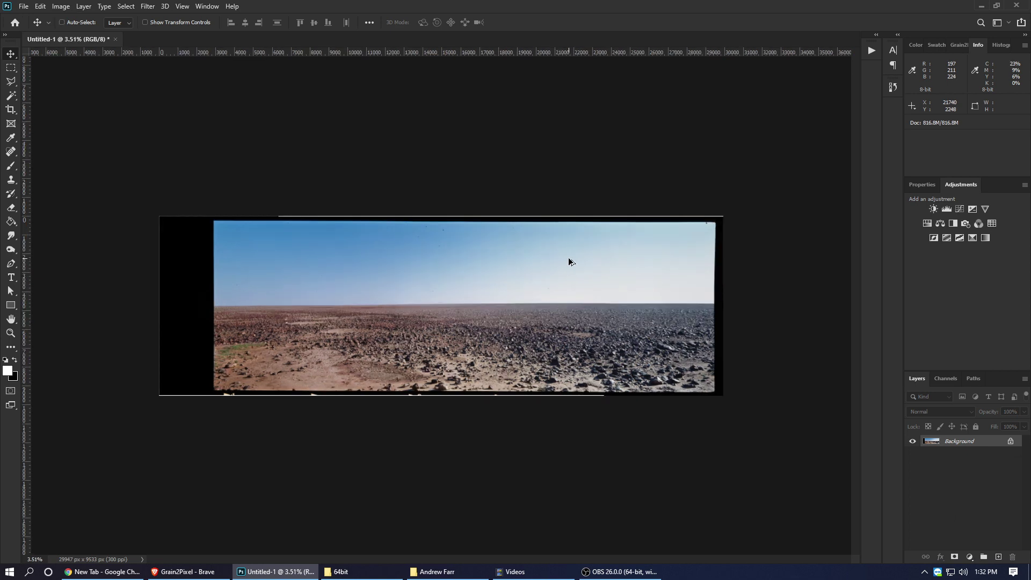
key(ctrl+alt+i)
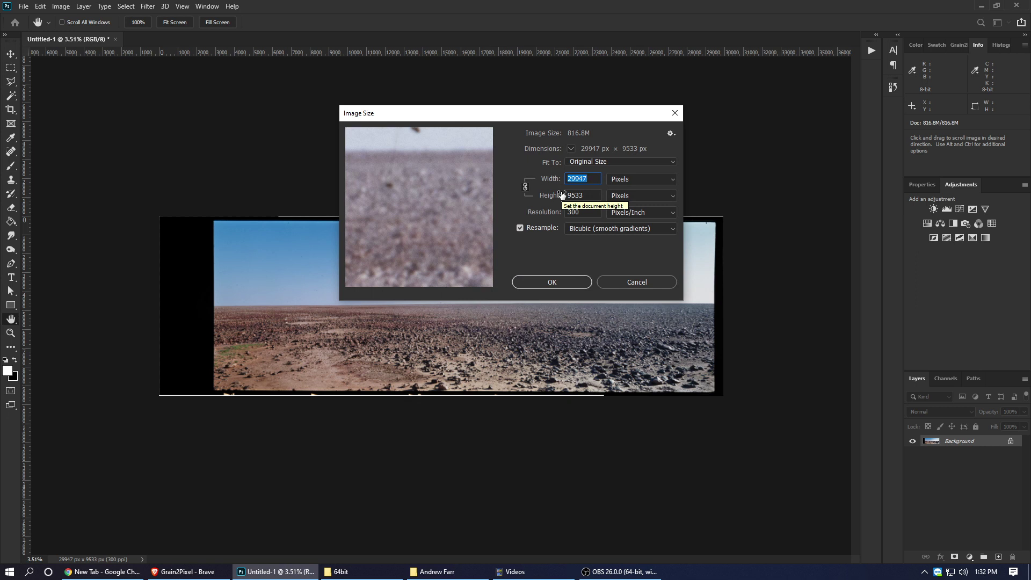
text(4000)
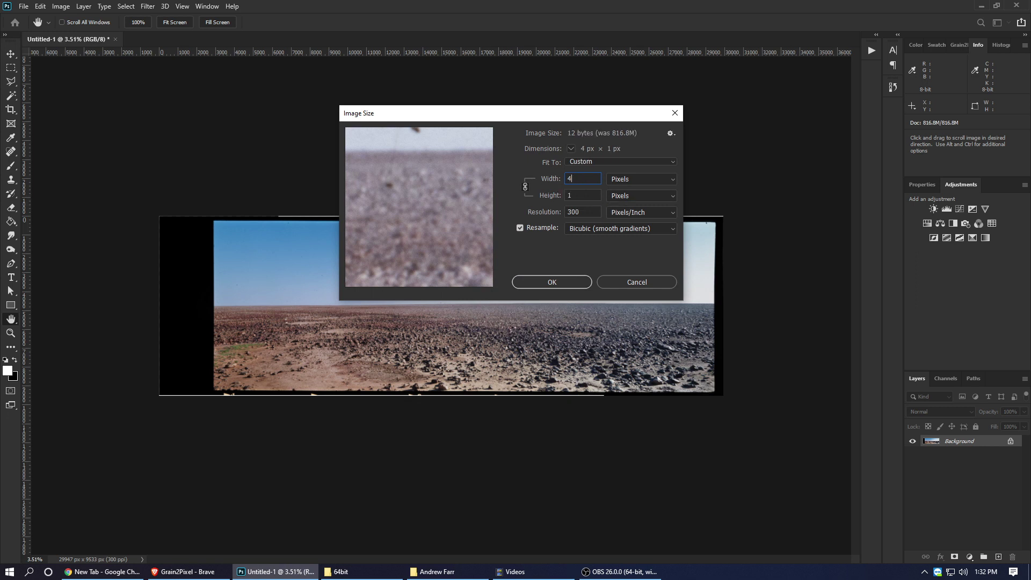
click(555, 283)
key(ctrl+0)
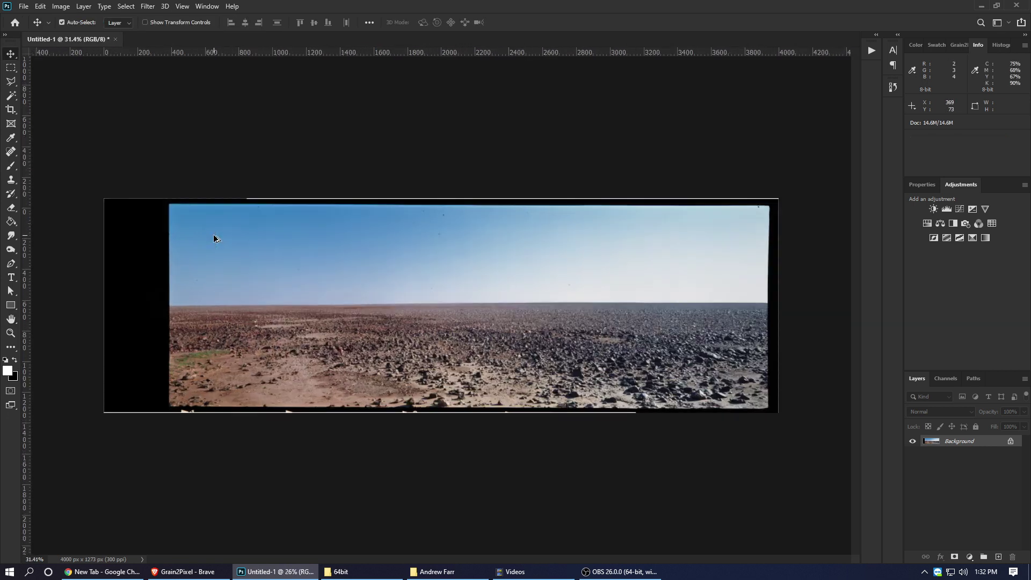
- Crop the black left and top borders, then recrop tighter to 3587 × 1222 px
key(c)
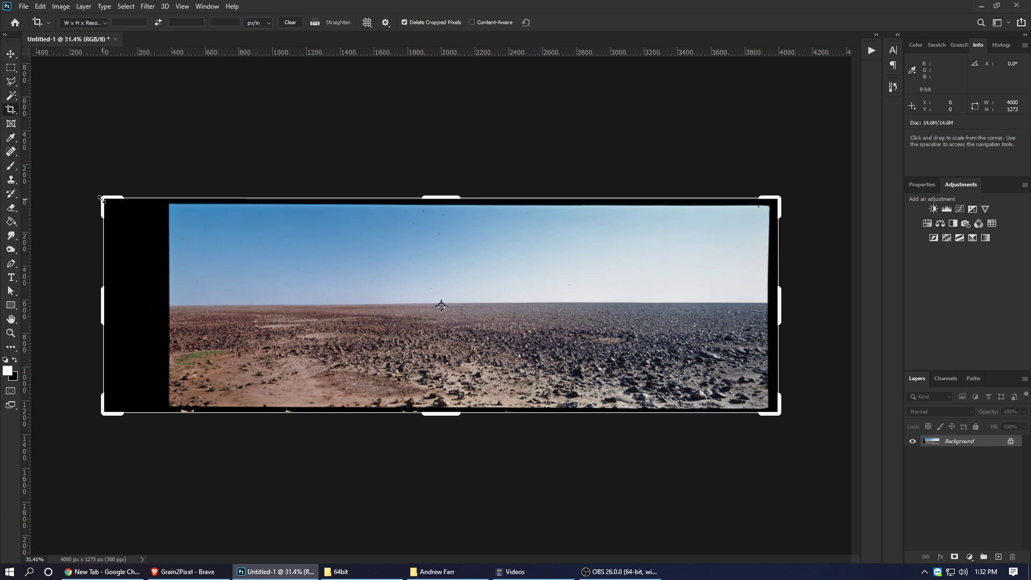
drag(105, 199, 135, 200)
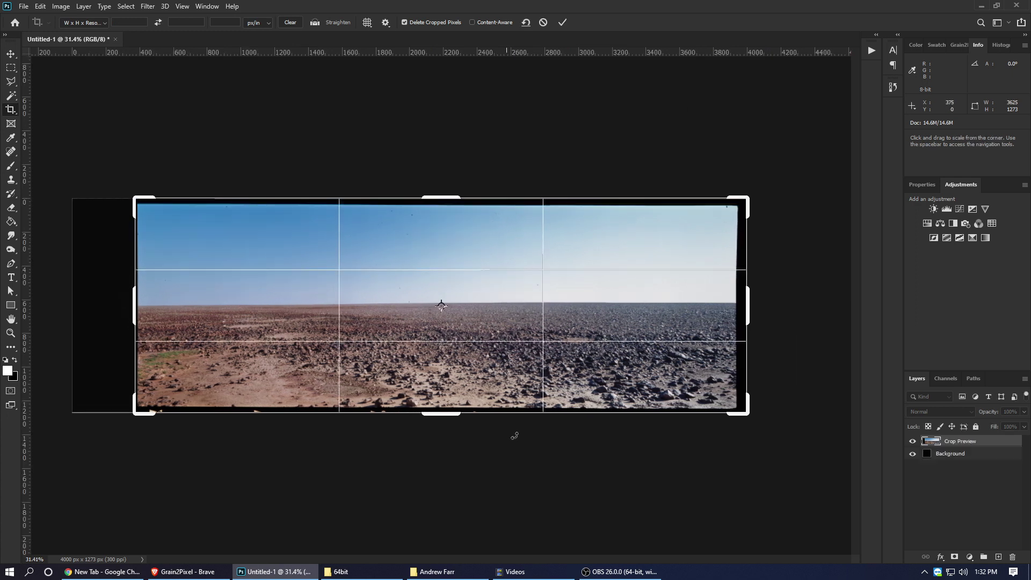
drag(745, 199, 744, 196)
key(ctrl+r)
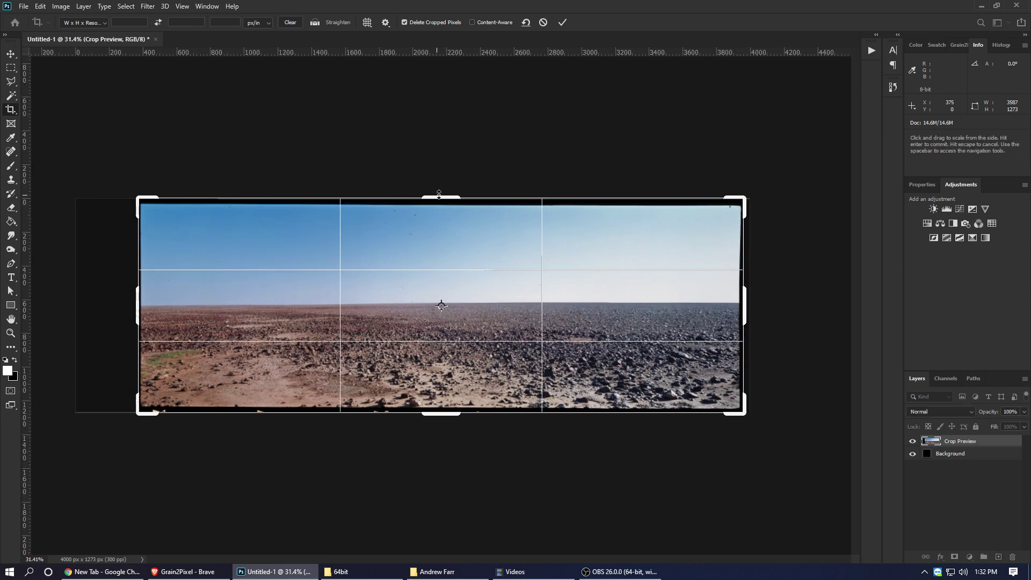
drag(442, 196, 442, 205)
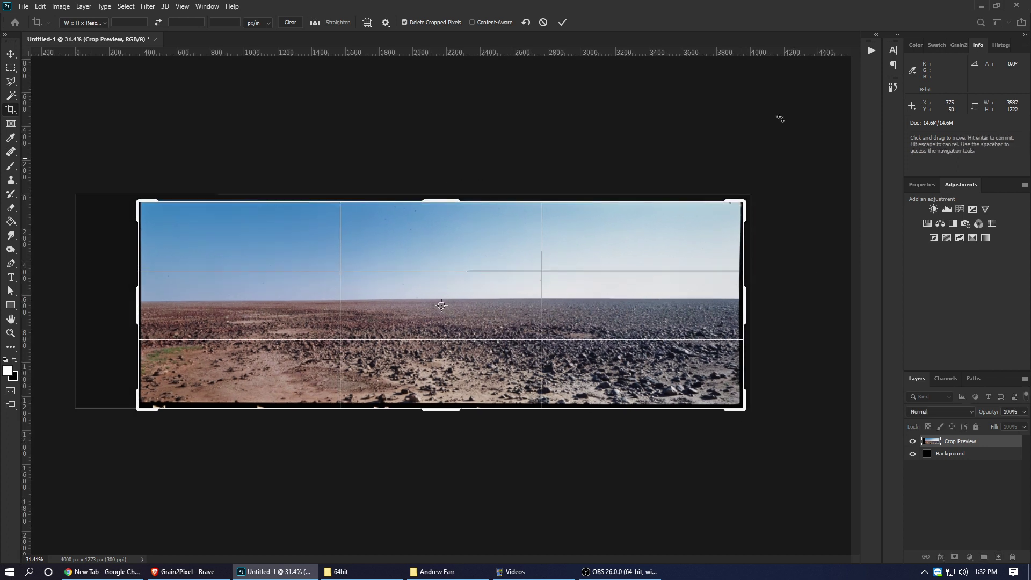
click(562, 23)
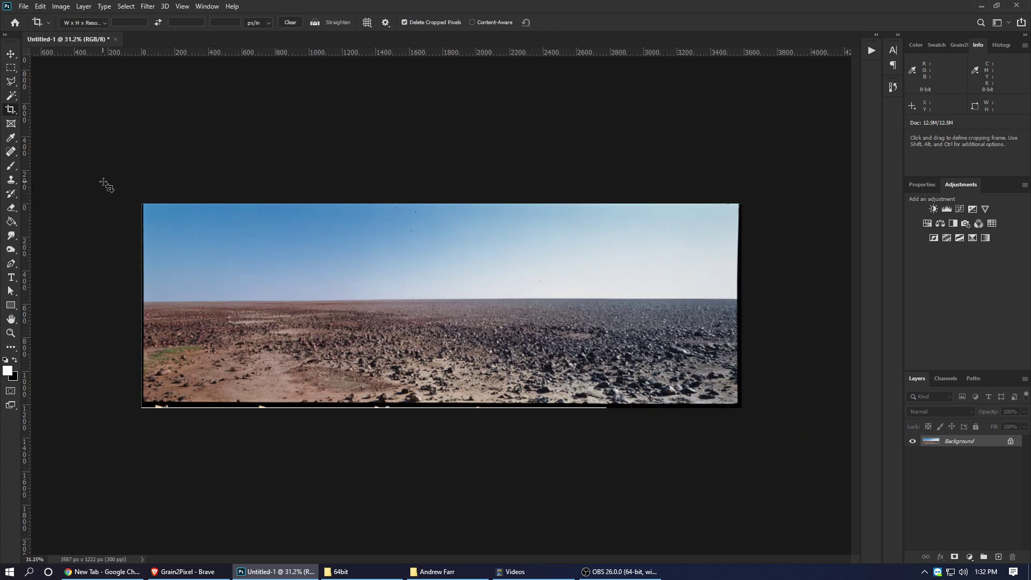
drag(104, 184, 752, 411)
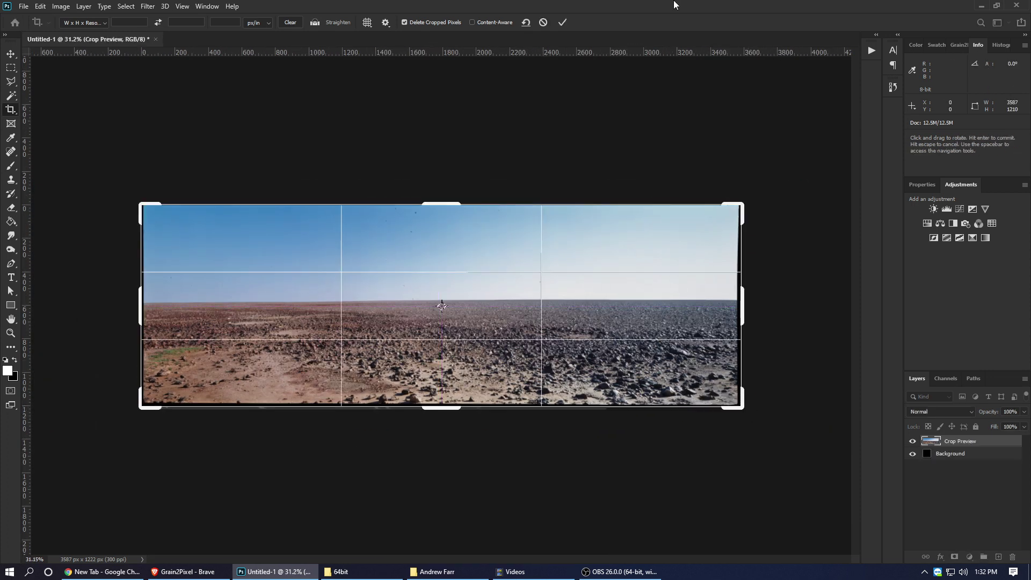
click(561, 23)
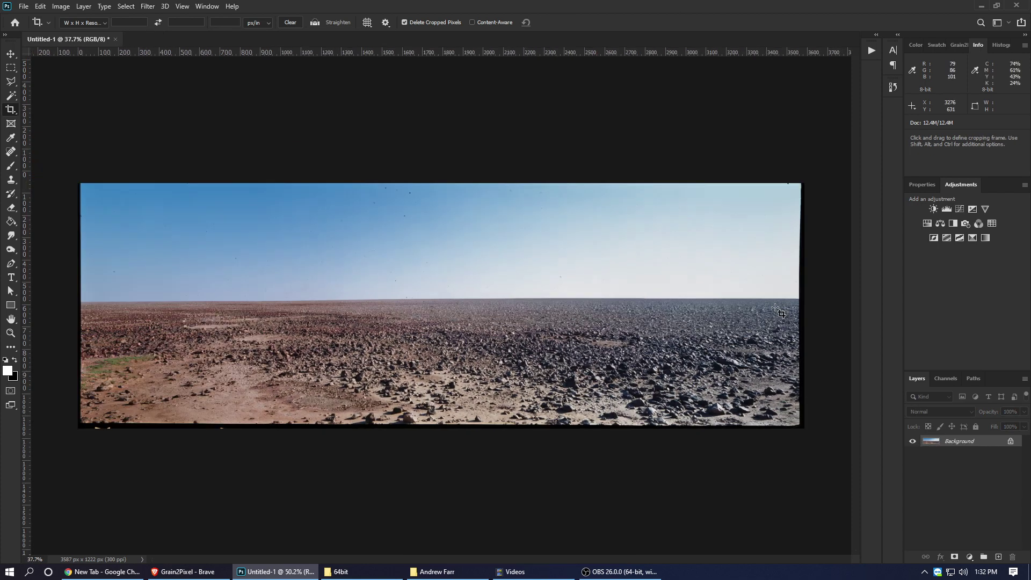
scroll(190, 233, up, 4)
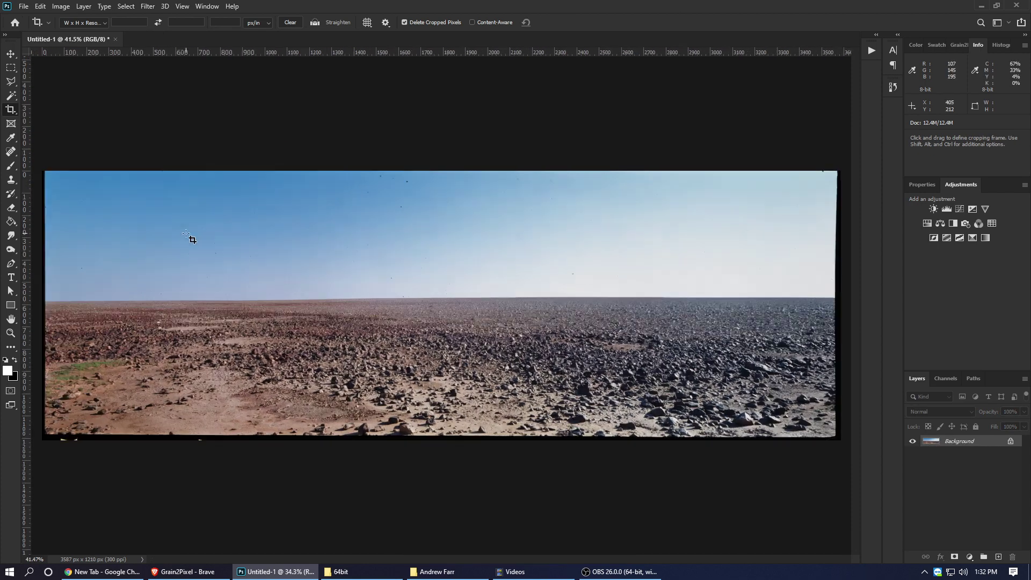
scroll(188, 235, down, 4)
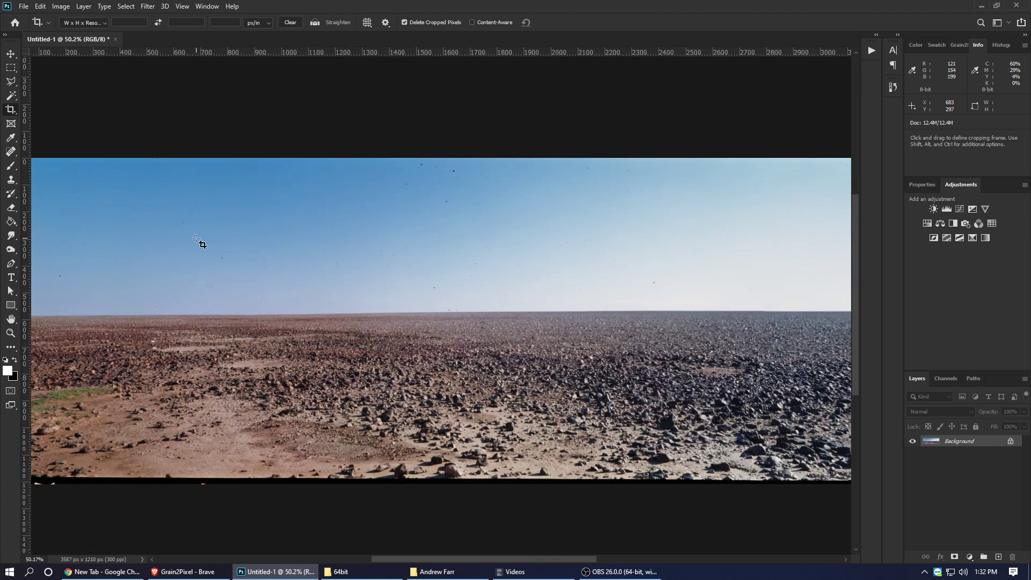
scroll(549, 325, up, 3)
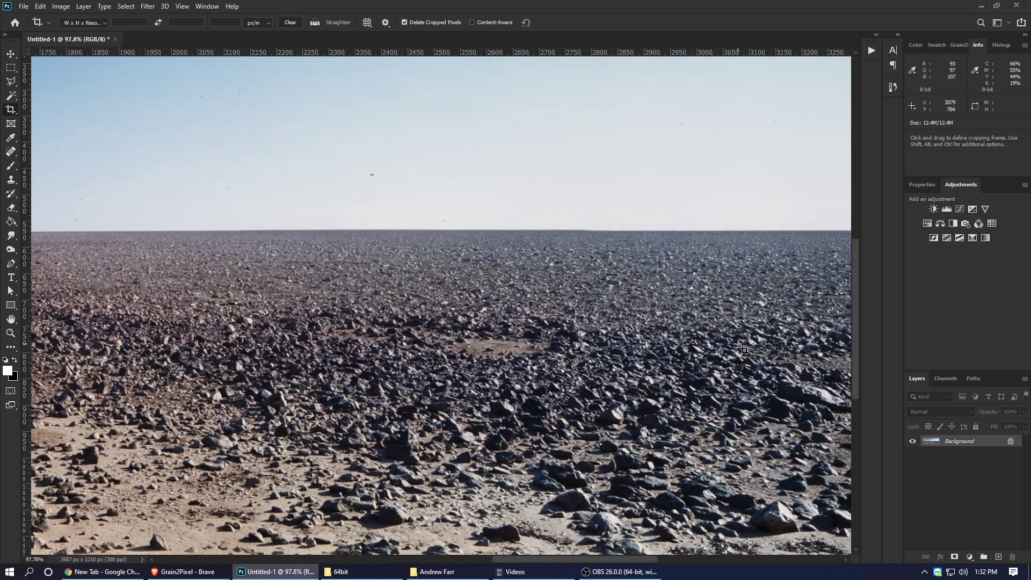
scroll(749, 350, down, 2)
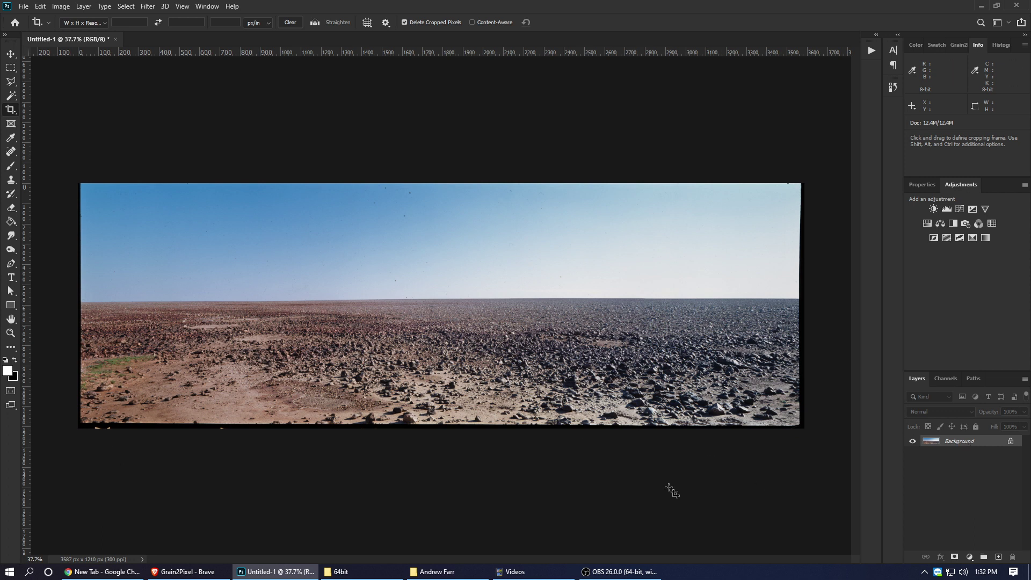
scroll(784, 267, up, 2)
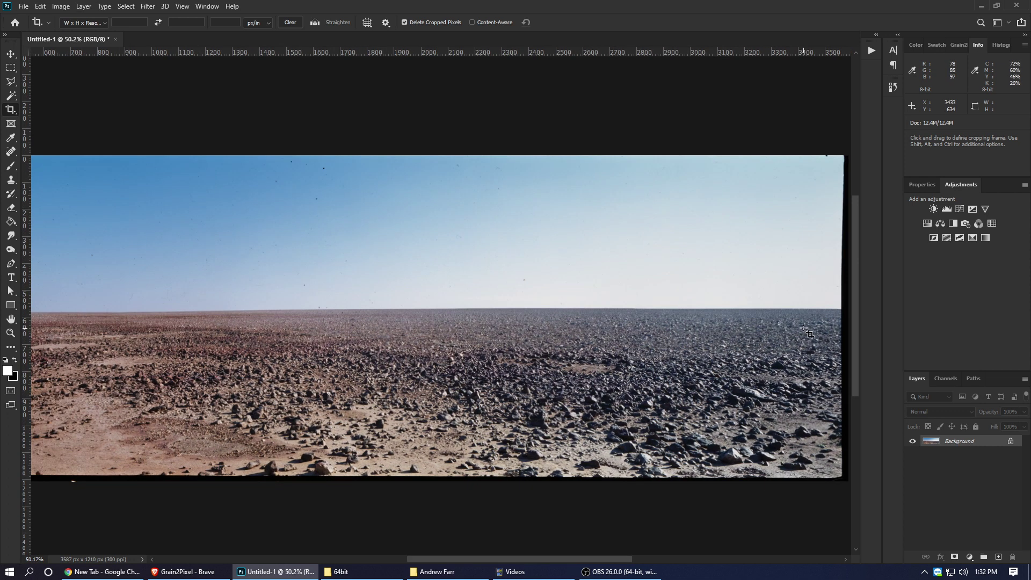
drag(807, 332, 479, 362)
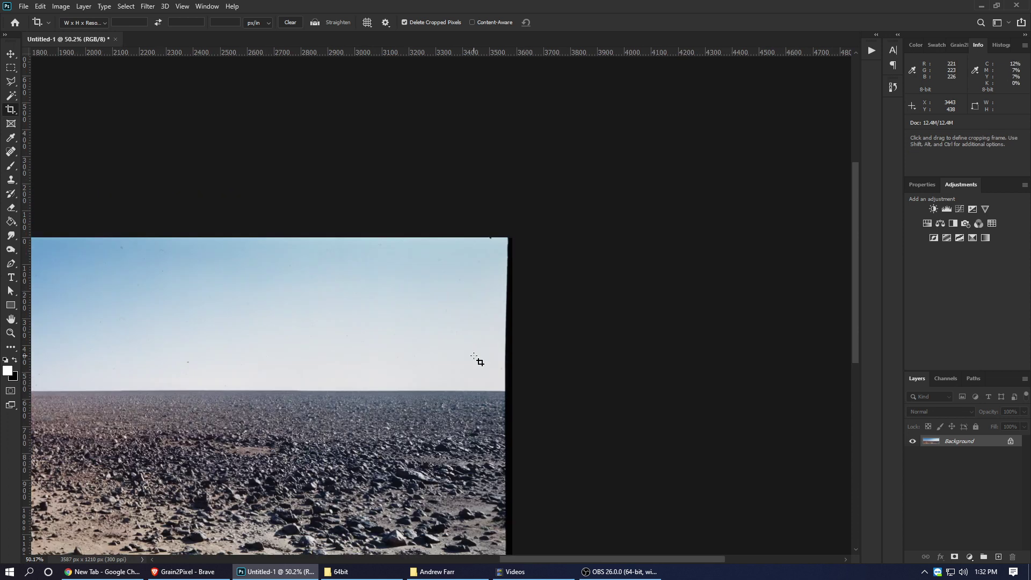
scroll(494, 357, up, 2)
scroll(510, 301, down, 2)
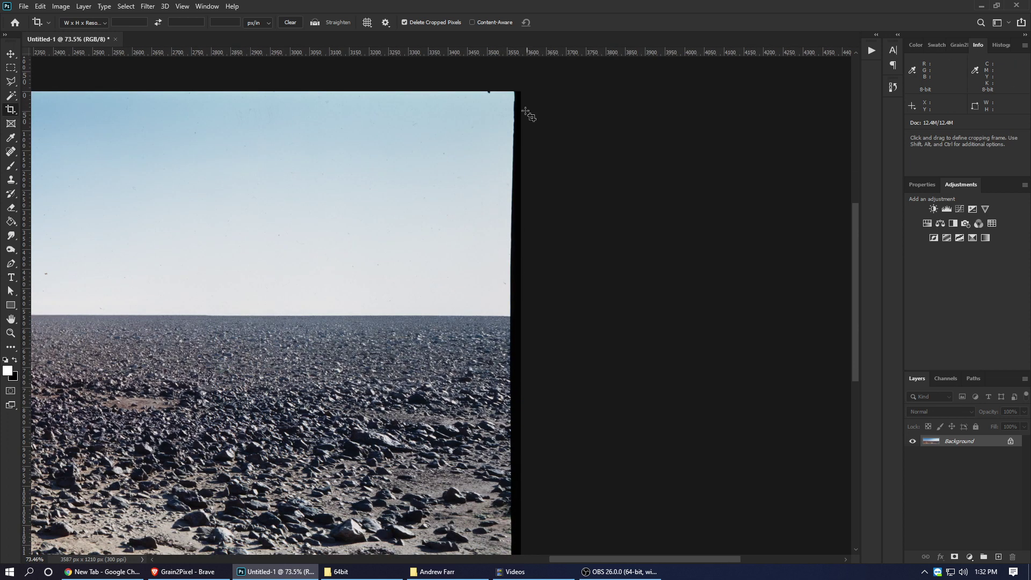
scroll(525, 513, down, 1)
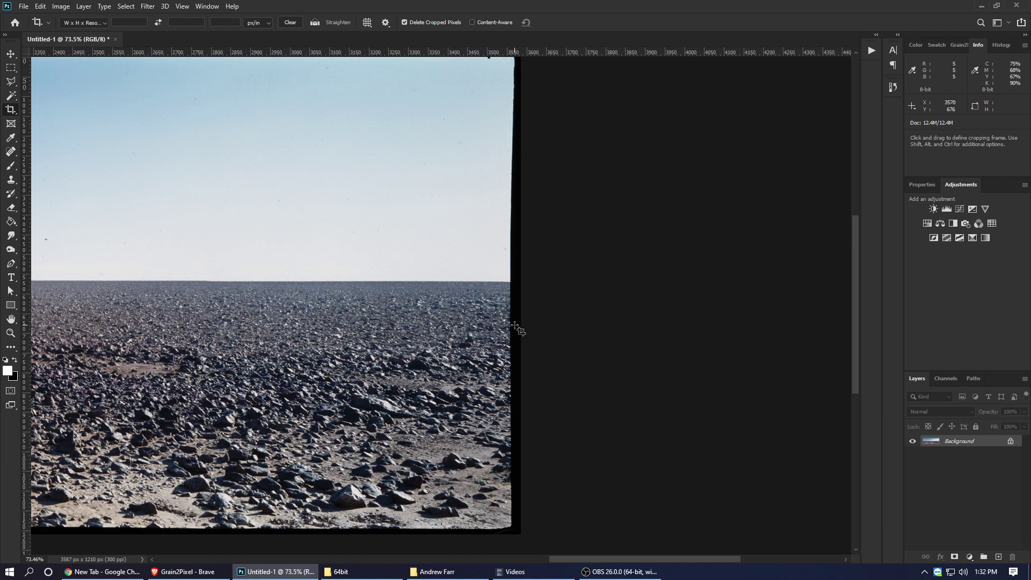
key(ctrl+0)
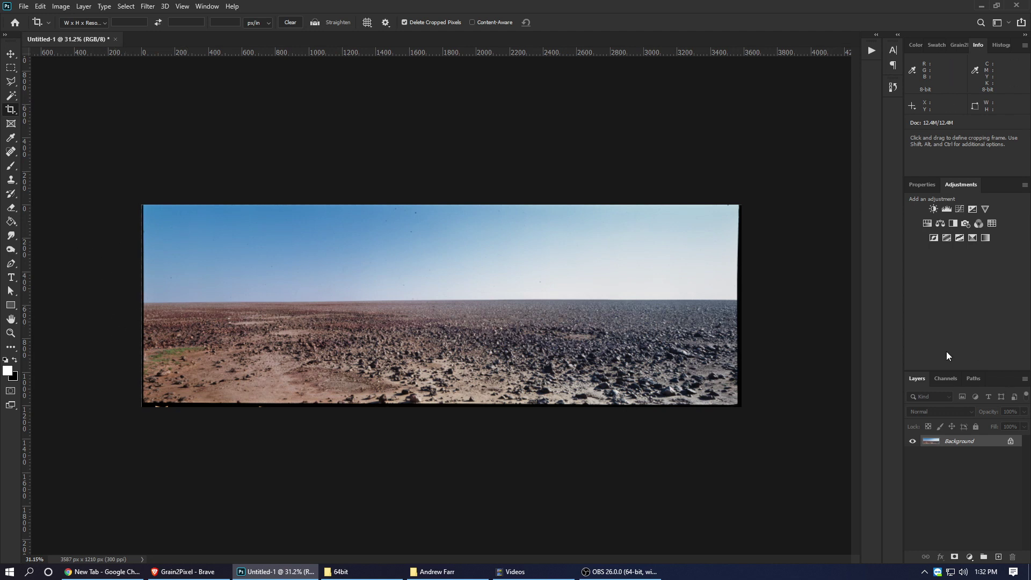
key(ctrl+plus)
scroll(75, 314, up, 3)
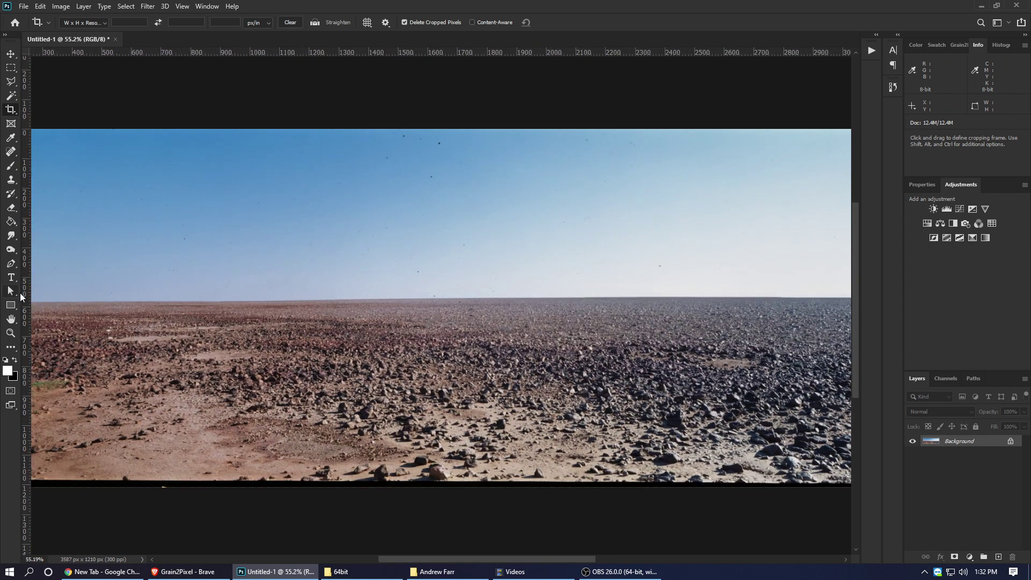
scroll(247, 334, down, 3)
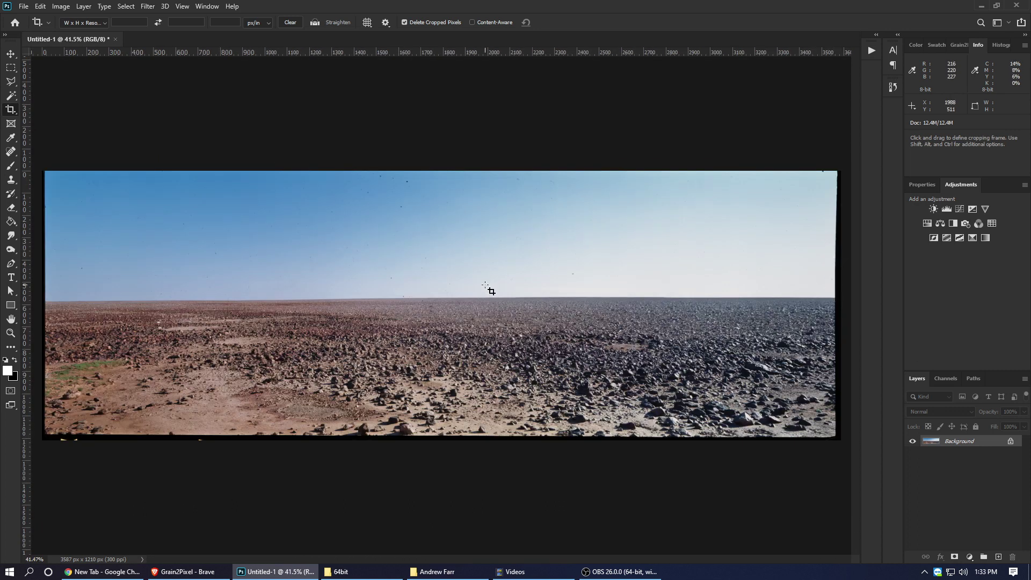
click(21, 7)
mouse_move(78, 267)
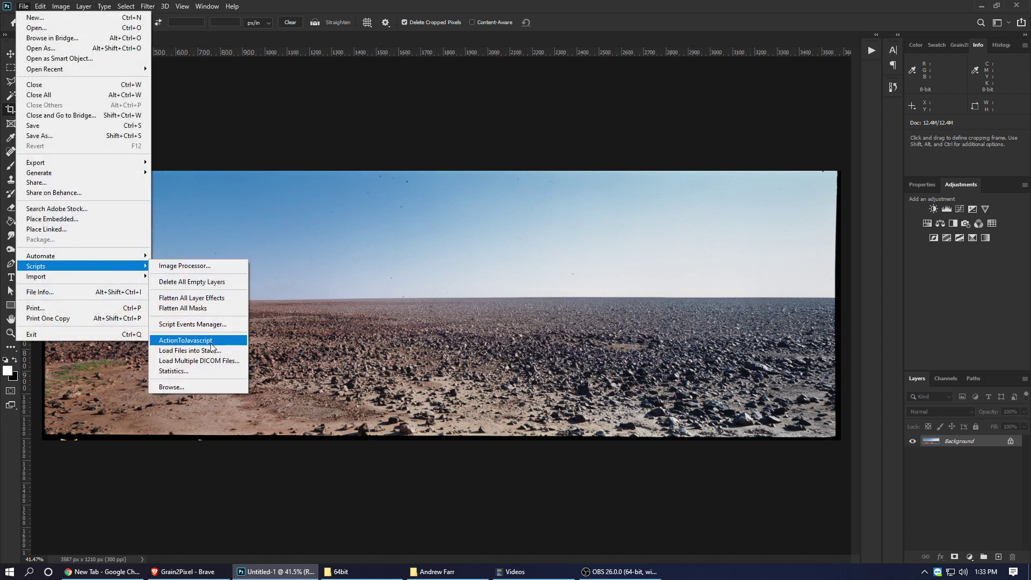
mouse_move(40, 7)
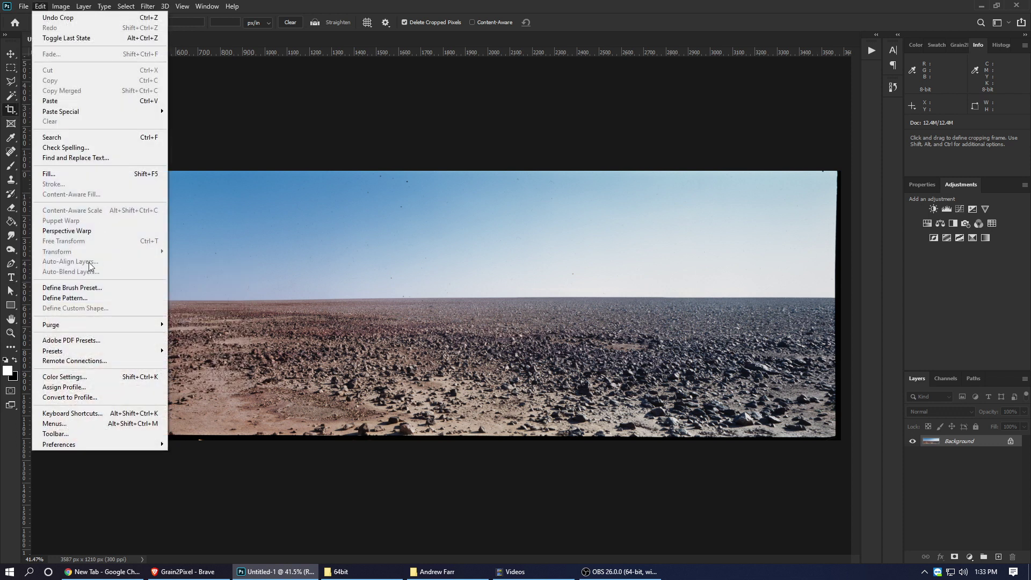
click(631, 5)
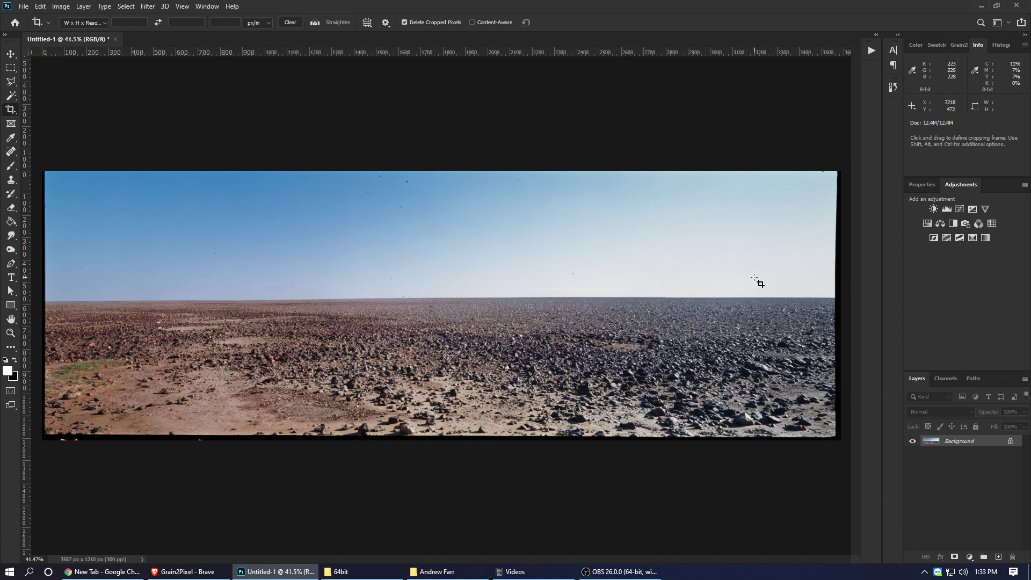